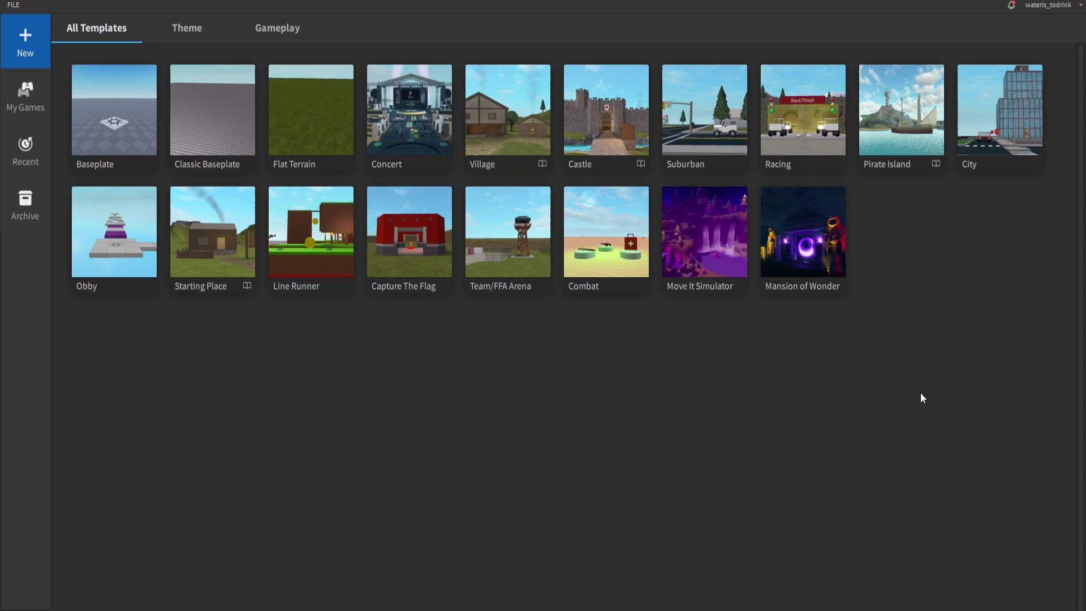
Create a new place from the Classic Baseplate template and select the Lighting service
click(213, 102)
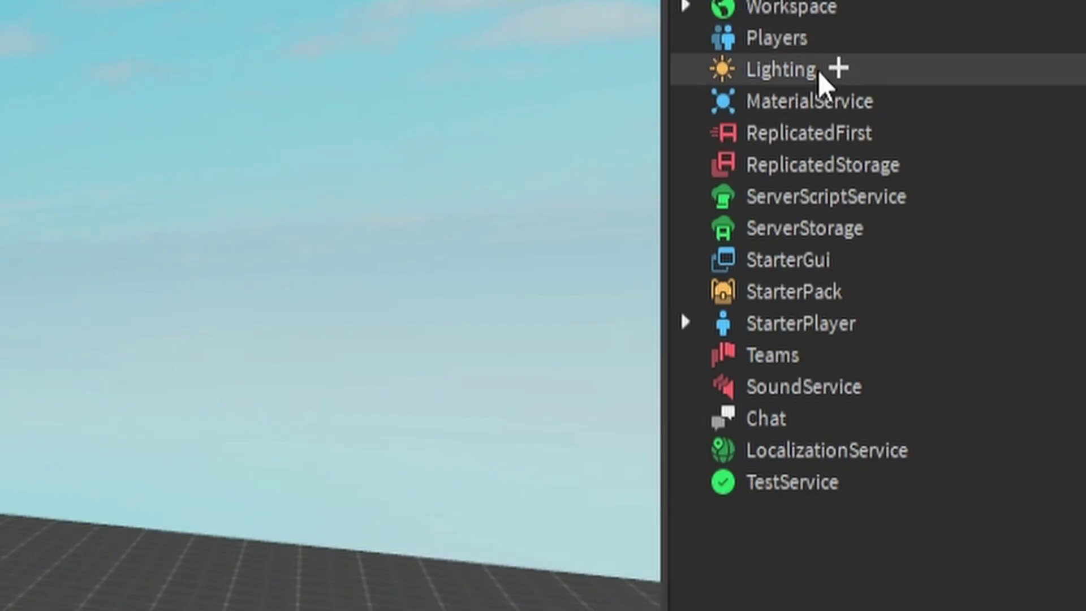
click(962, 130)
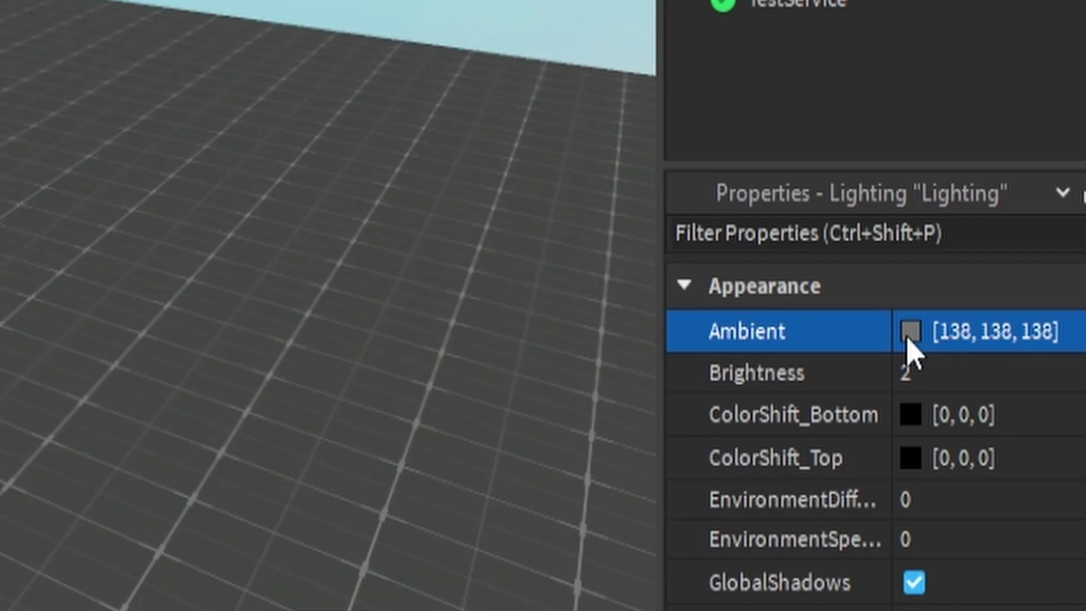
Set Lighting's Ambient colour to light purple [198, 163, 227] and its Brightness to 2.59
click(908, 338)
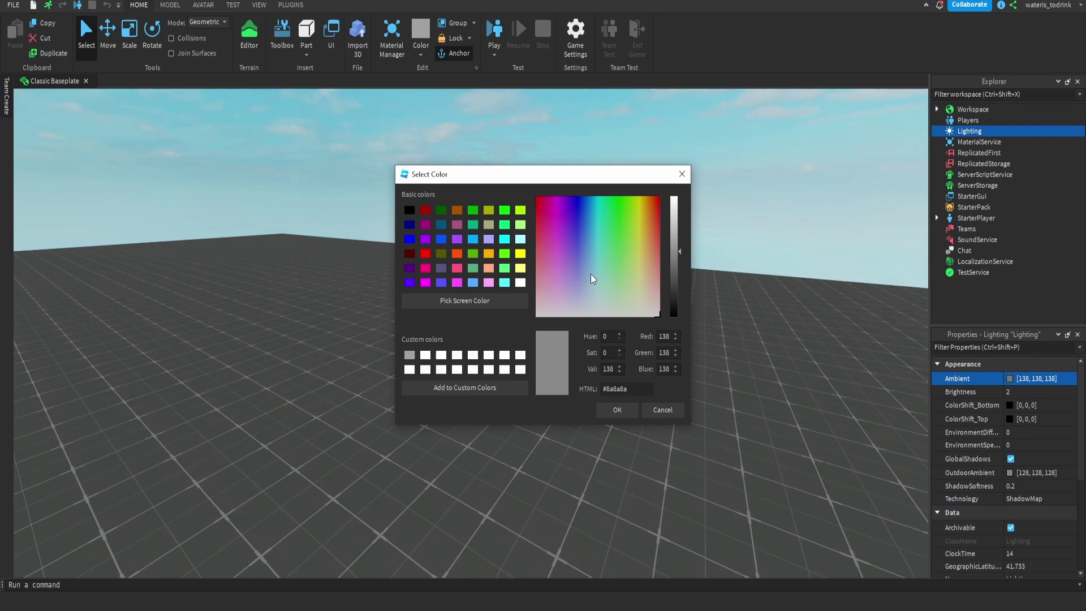
mouse_move(589, 277)
mouse_down()
mouse_move(589, 266)
mouse_move(582, 273)
mouse_up()
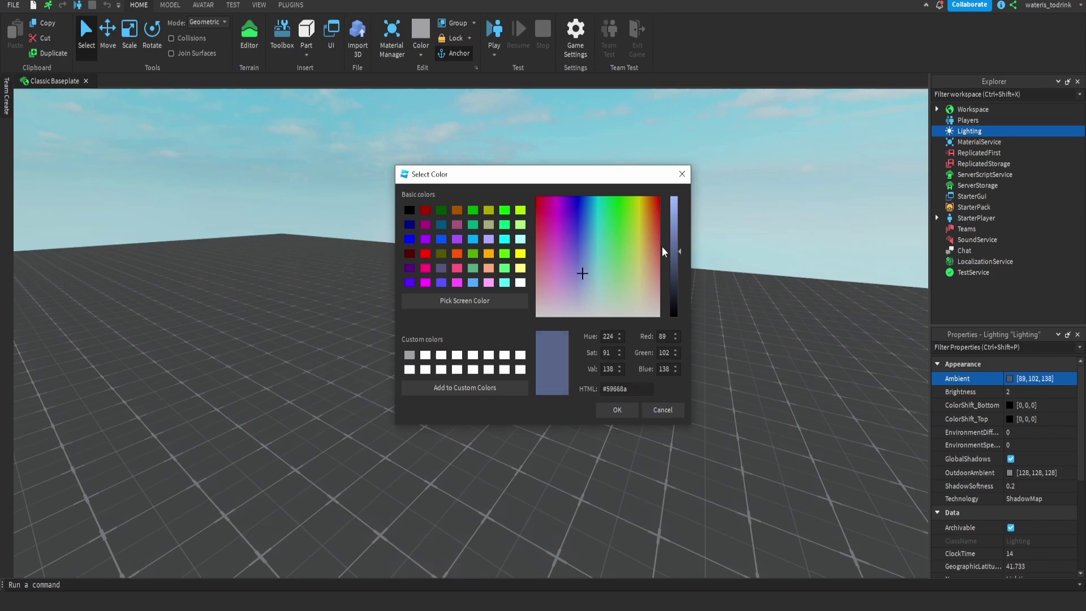
mouse_move(676, 240)
mouse_down()
mouse_move(674, 220)
mouse_move(675, 229)
mouse_up()
click(617, 410)
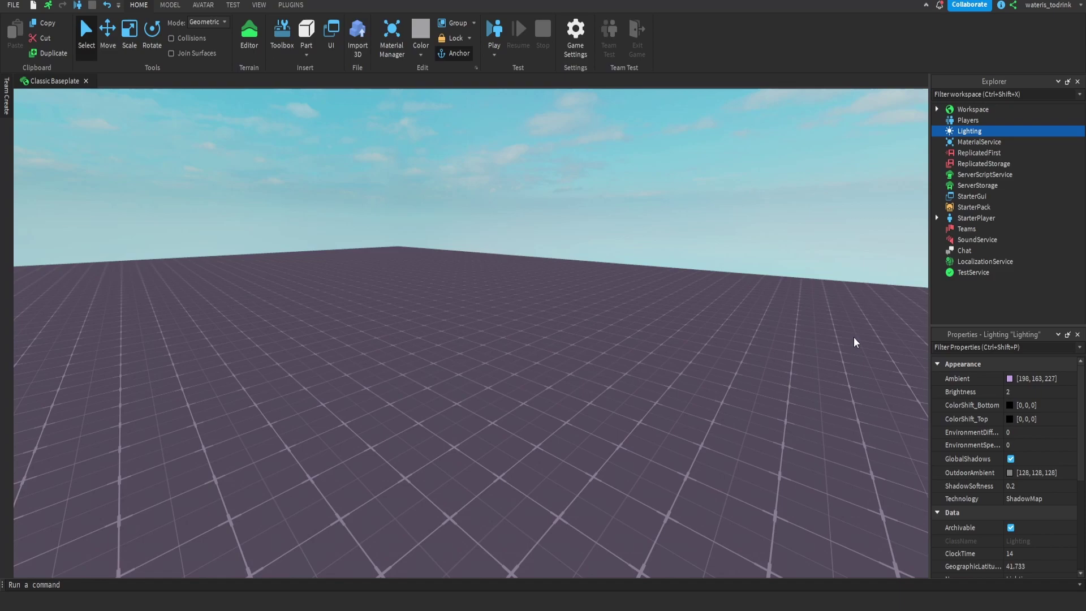
click(1015, 391)
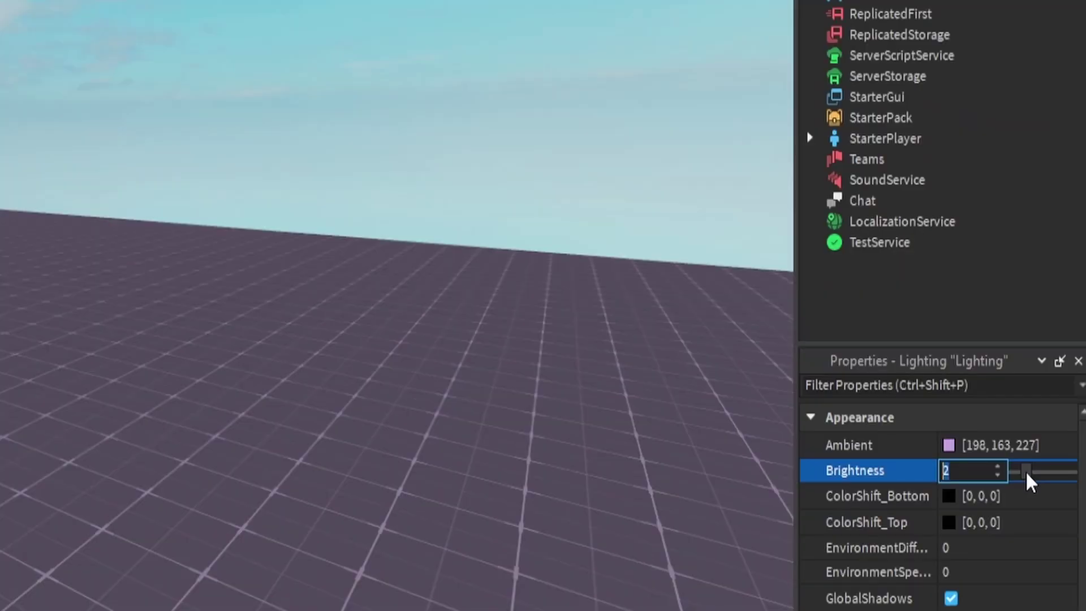
drag(1050, 392, 1050, 392)
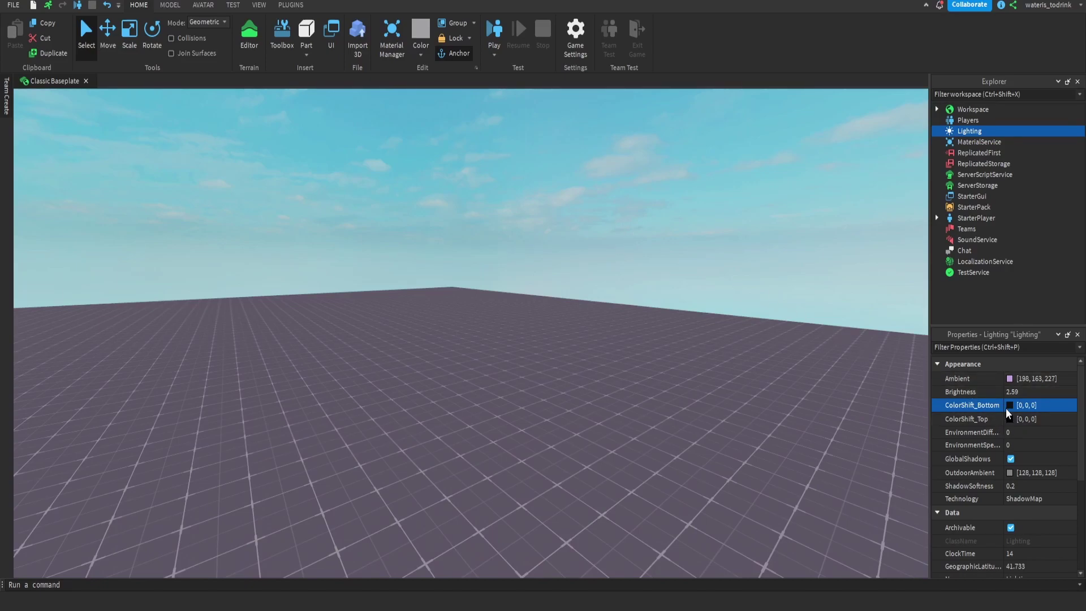
Set Lighting's ColorShift_Bottom to the muted brown [147, 121, 91]
click(1010, 405)
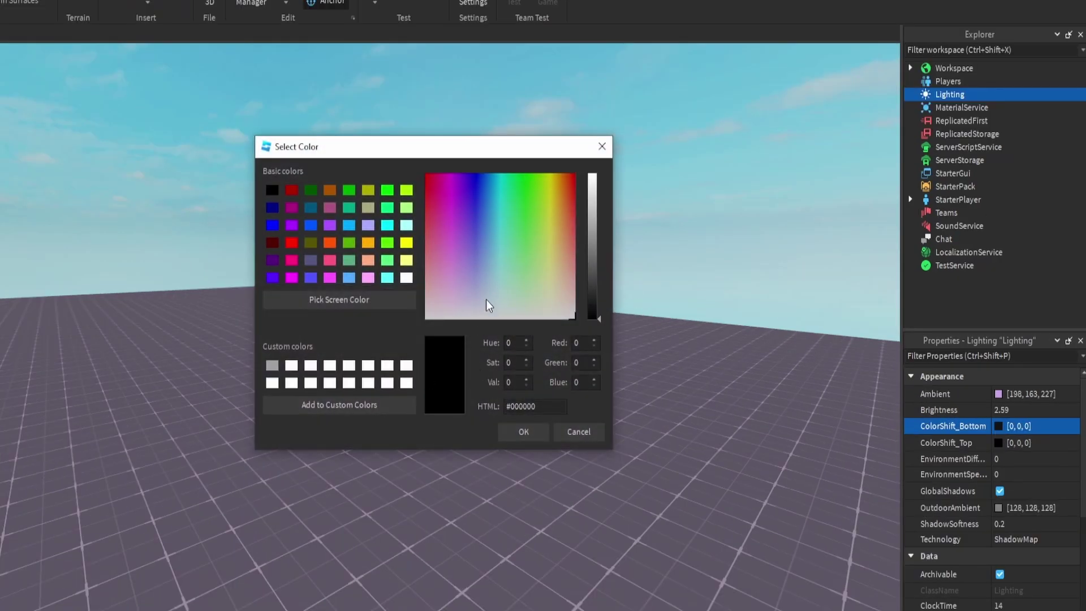
drag(487, 303, 563, 262)
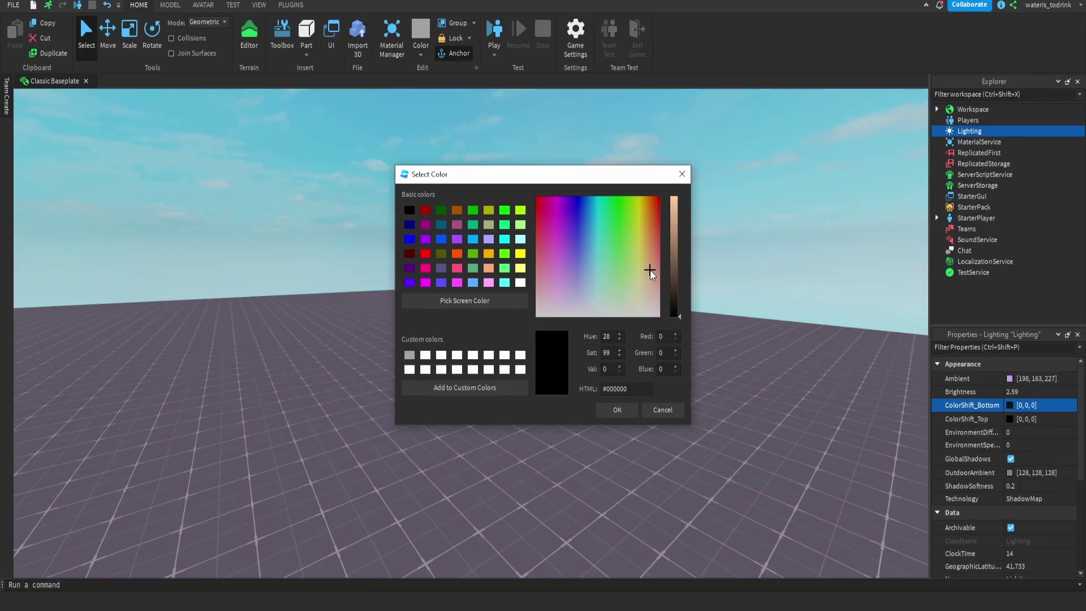
drag(650, 269, 674, 247)
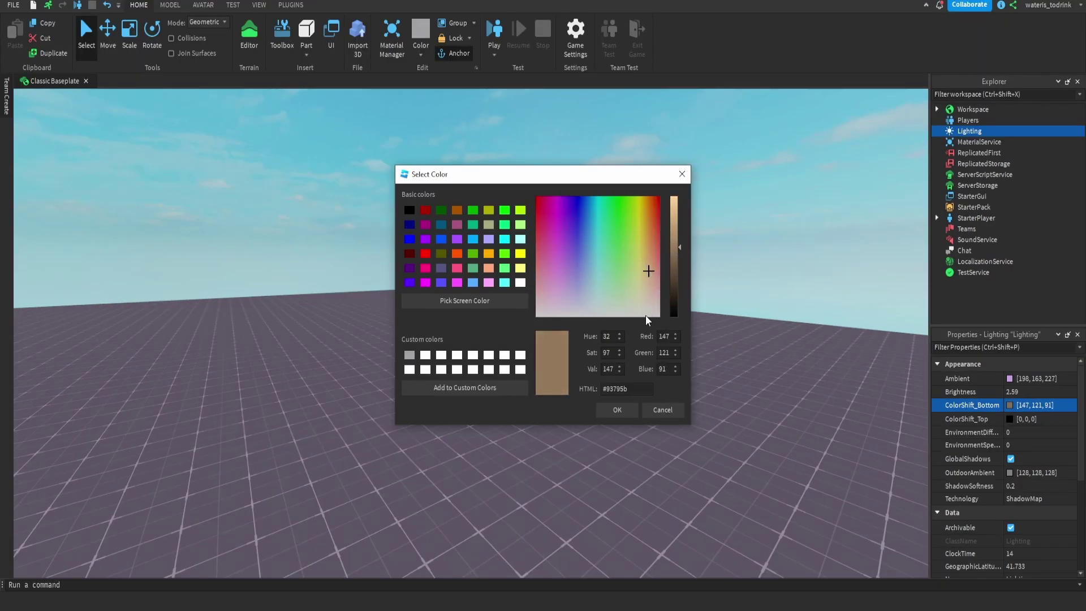
click(617, 410)
key(Down)
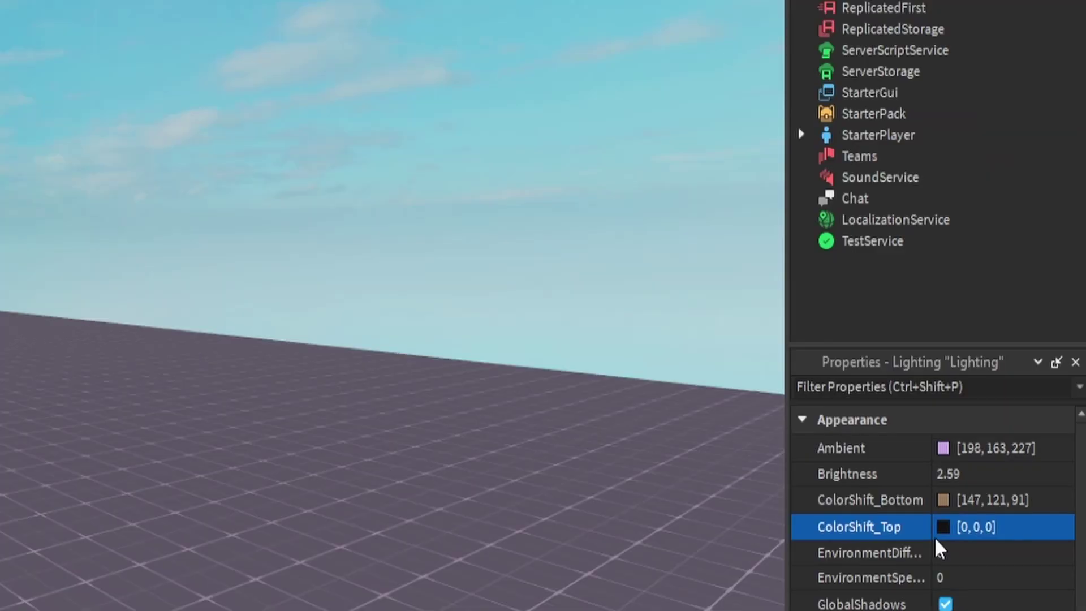
Set Lighting's ColorShift_Top to the muted brown [152, 124, 96]
click(1010, 422)
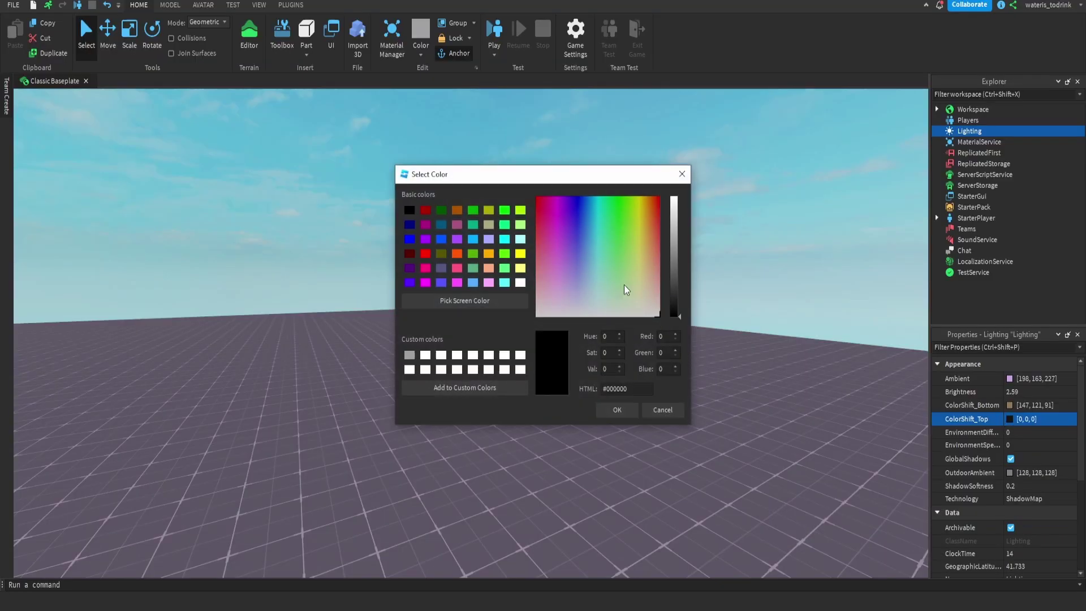
click(645, 254)
drag(674, 226, 649, 274)
click(648, 264)
click(622, 411)
click(581, 315)
right_drag(581, 315, 580, 315)
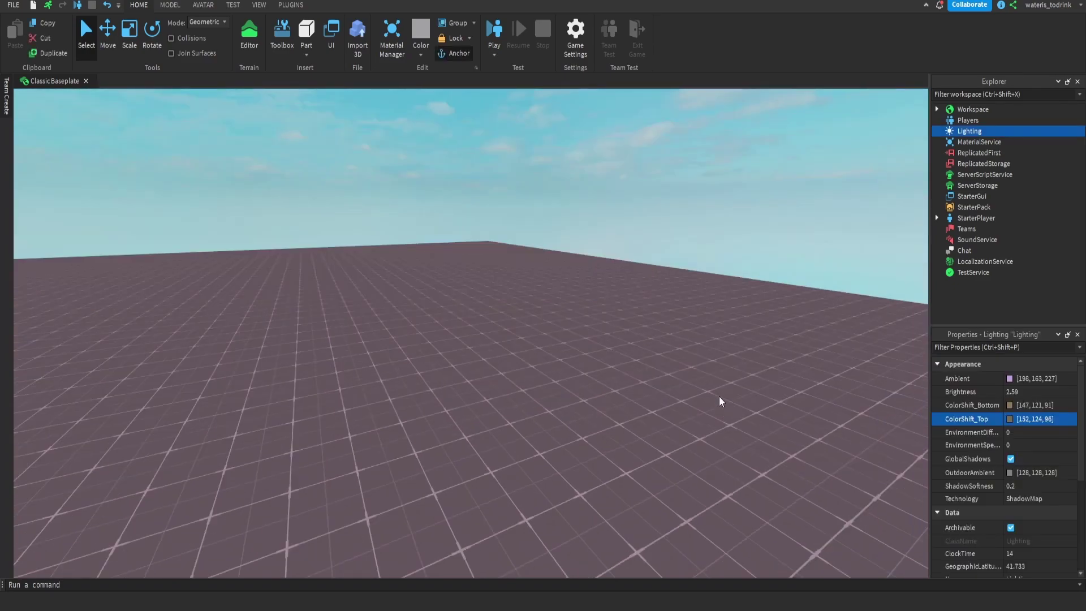
Set Lighting's EnvironmentDiffuseScale to 0.315 and EnvironmentSpecularScale to 0.093
click(1023, 433)
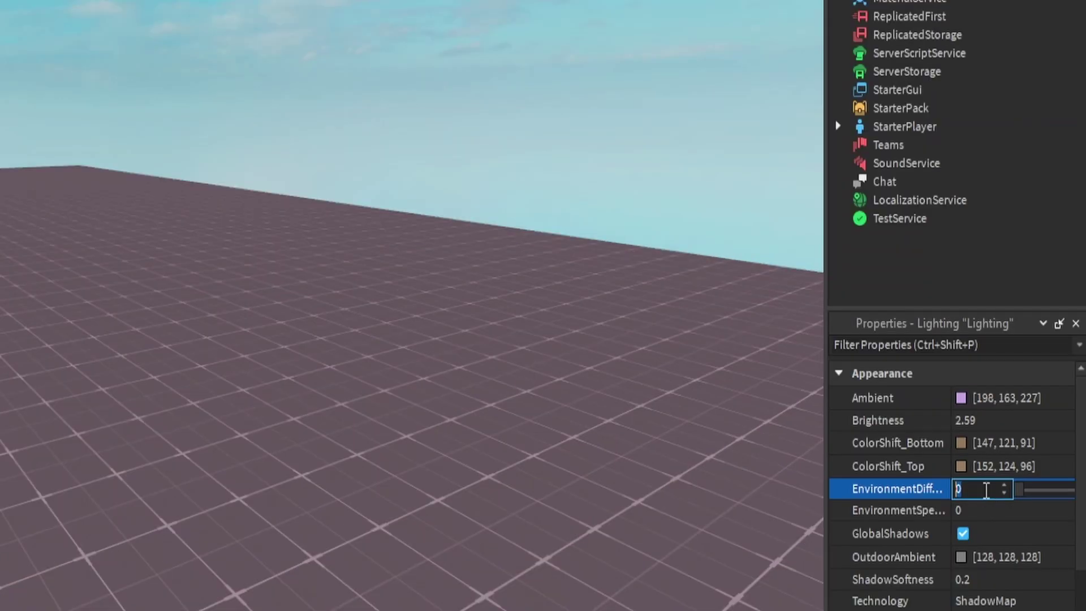
drag(1020, 490, 1034, 494)
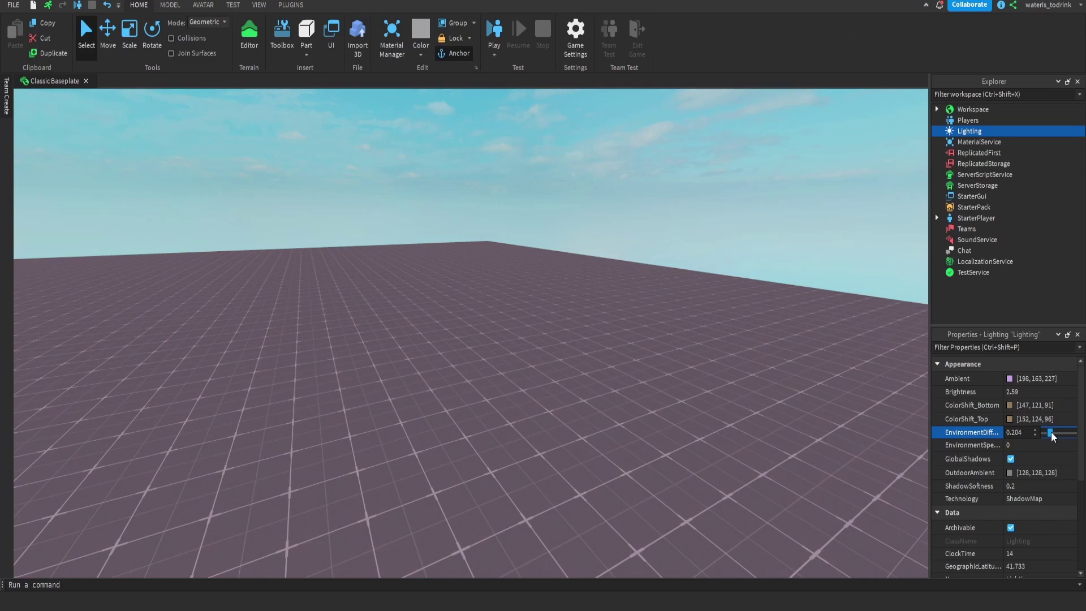
drag(1051, 433, 1055, 434)
right_drag(683, 338, 816, 397)
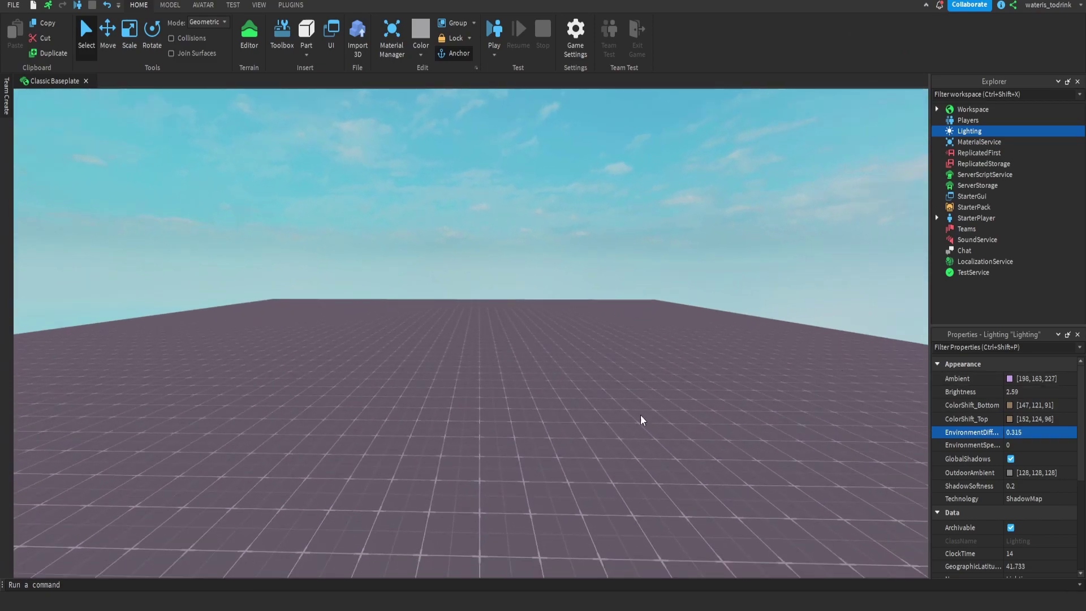
right_drag(640, 419, 795, 423)
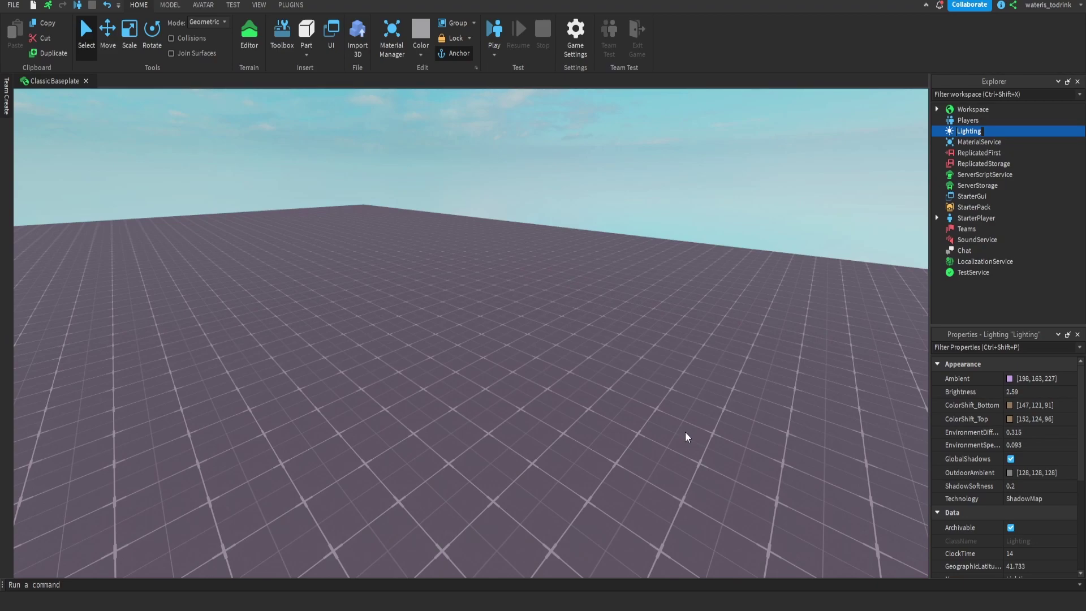
right_drag(687, 437, 701, 290)
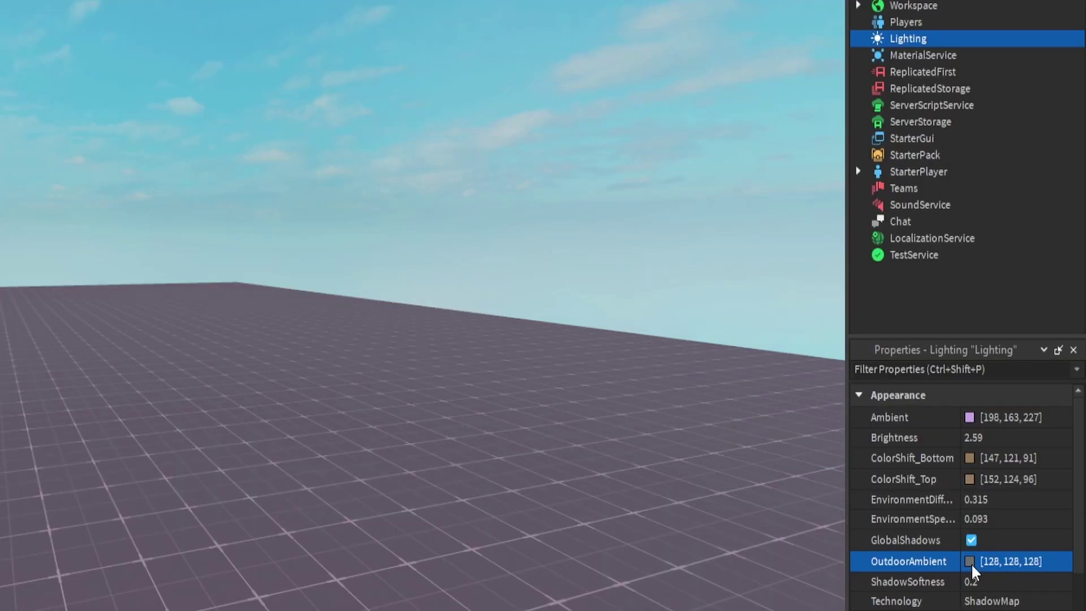
Set Lighting's OutdoorAmbient colour to the purple [137, 113, 173]
click(1010, 473)
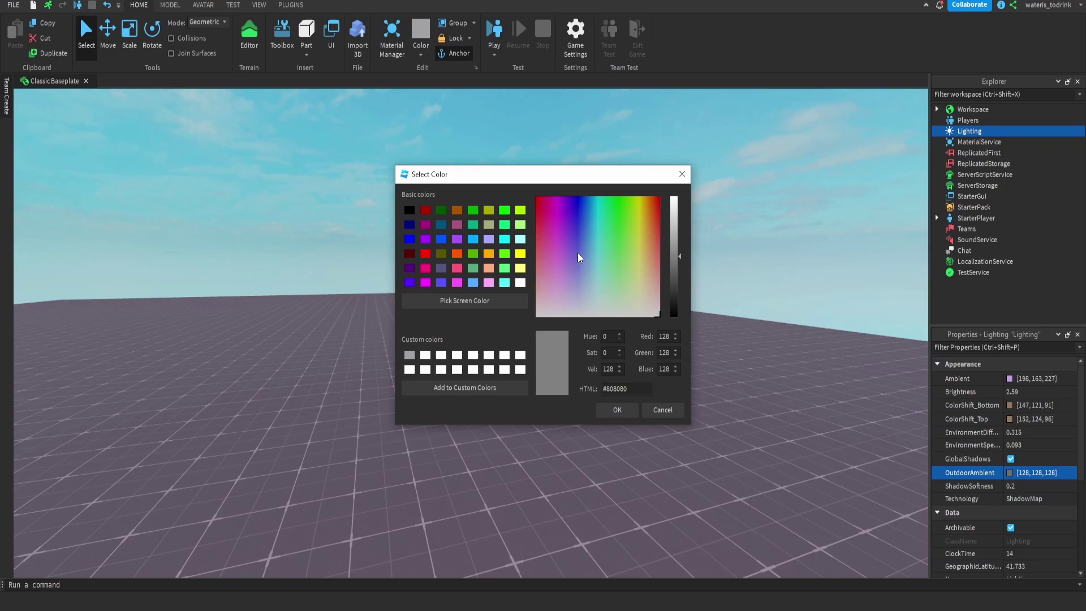
drag(581, 289, 569, 274)
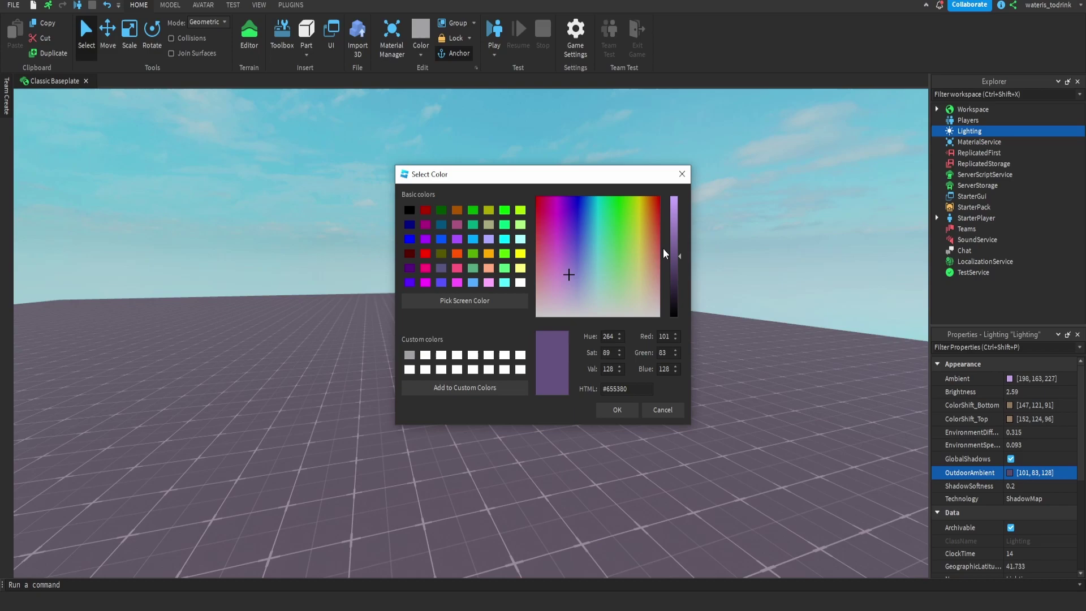
click(676, 238)
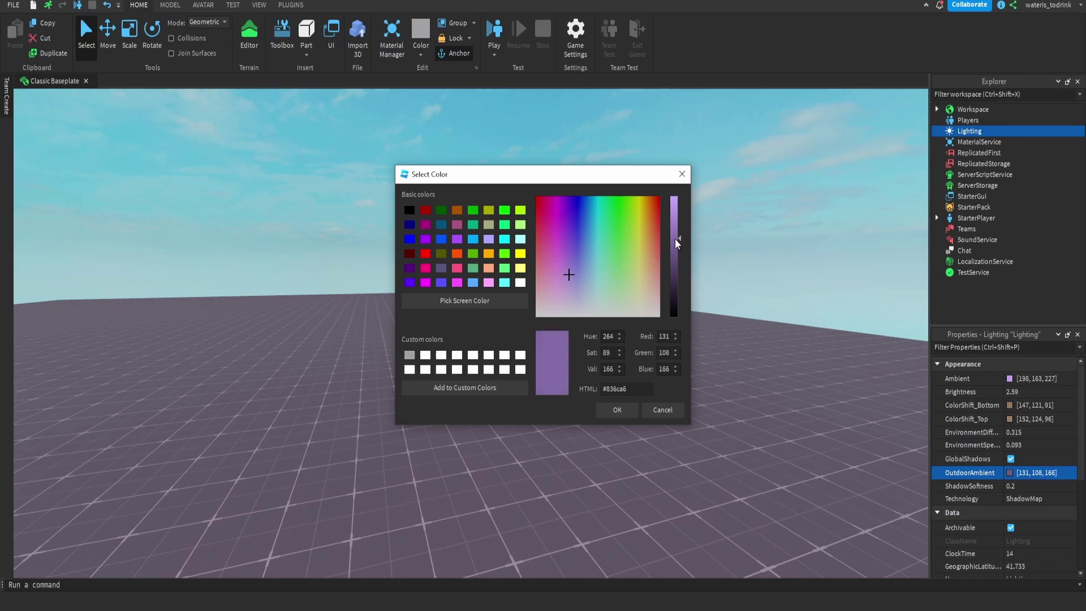
drag(676, 239, 676, 240)
click(617, 410)
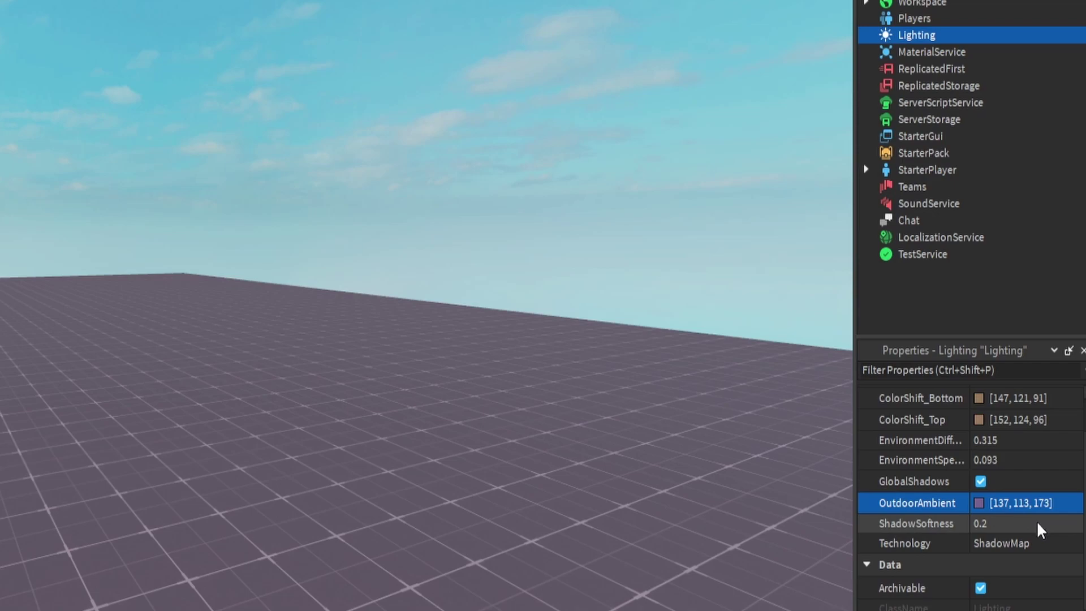
Set Lighting's ShadowSoftness to 1 and its ClockTime to 13.4
click(1039, 531)
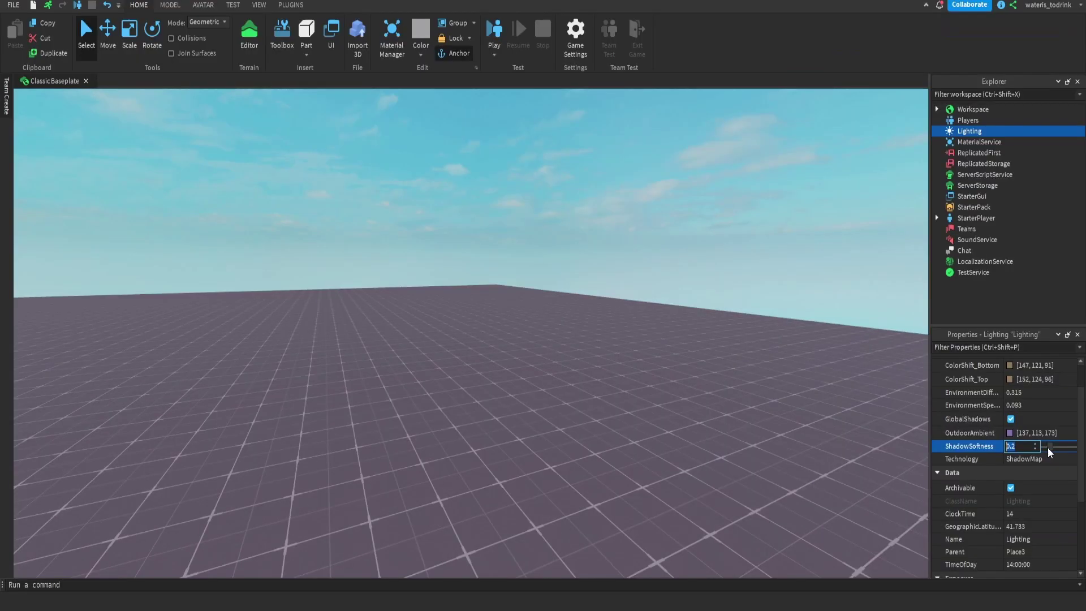
drag(1048, 450, 1075, 451)
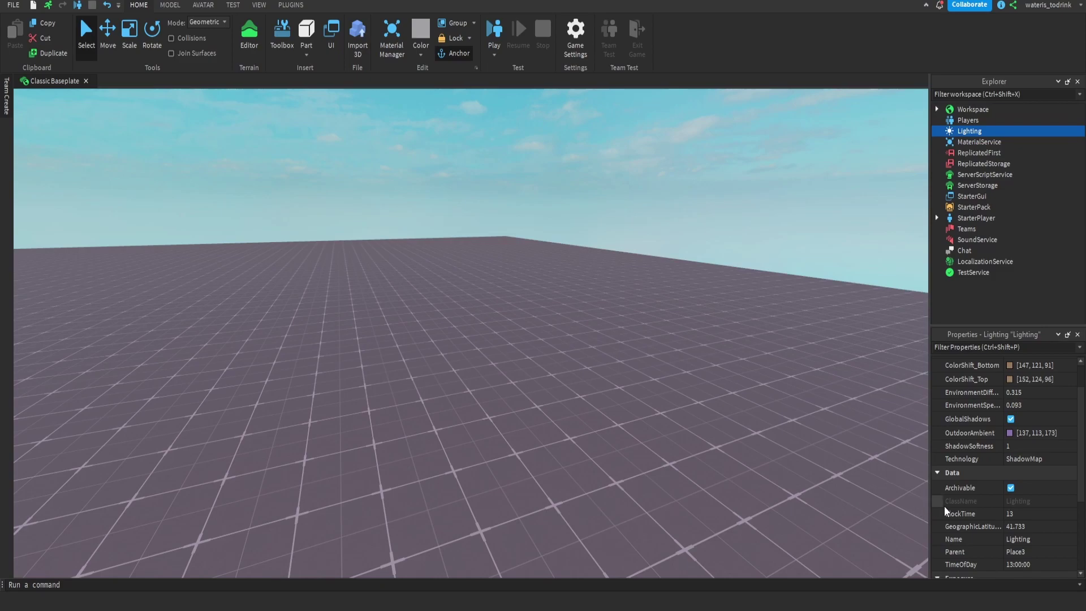
click(1051, 514)
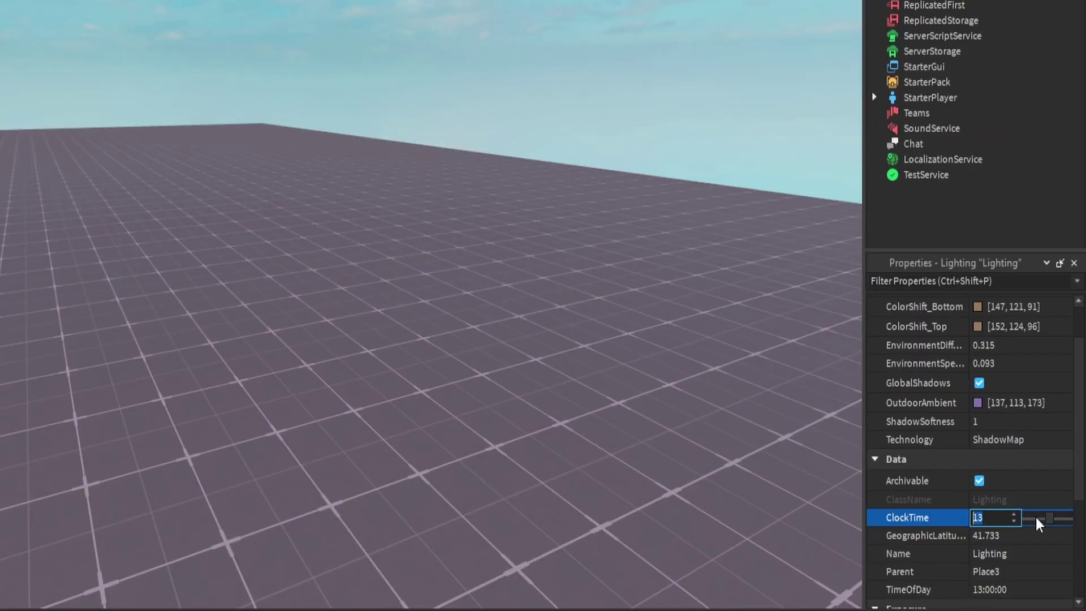
text(13)
key(Return)
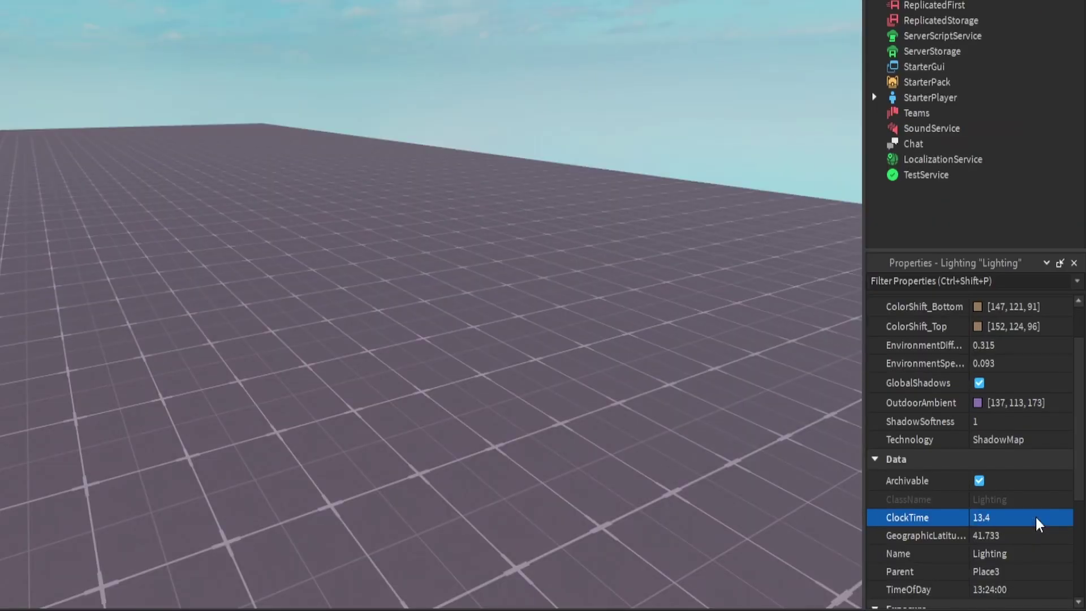
right_drag(655, 367, 659, 399)
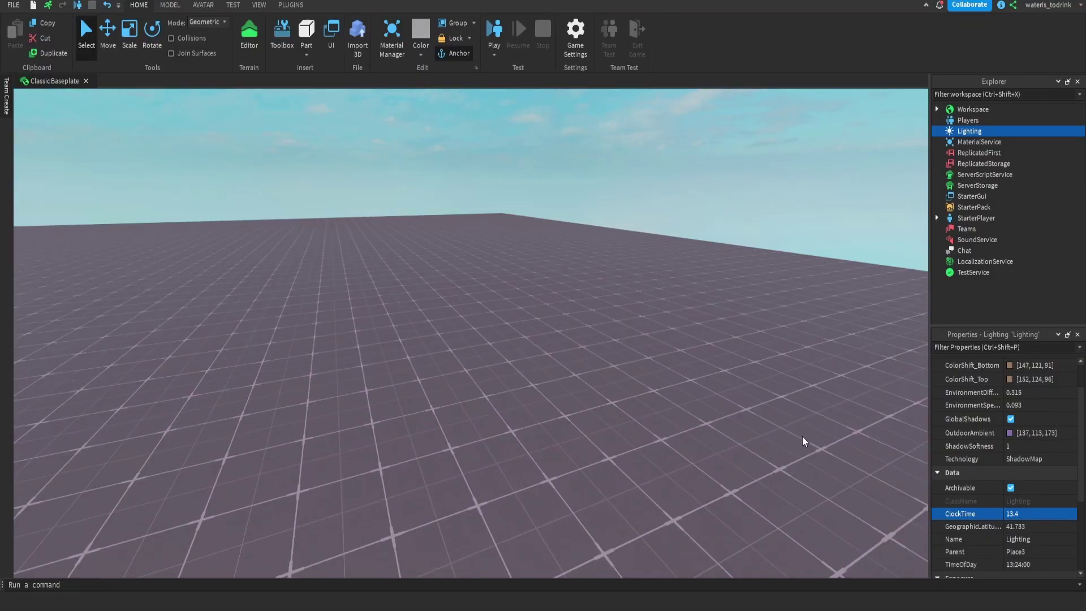
Set Lighting's GeographicLatitude to 45
click(1026, 528)
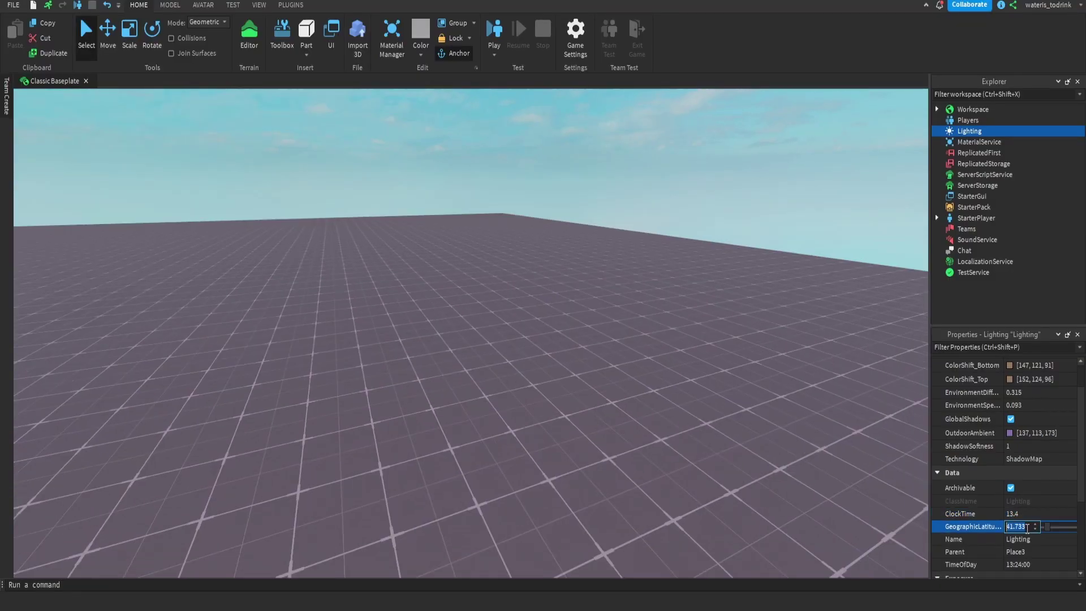
text(45)
key(Return)
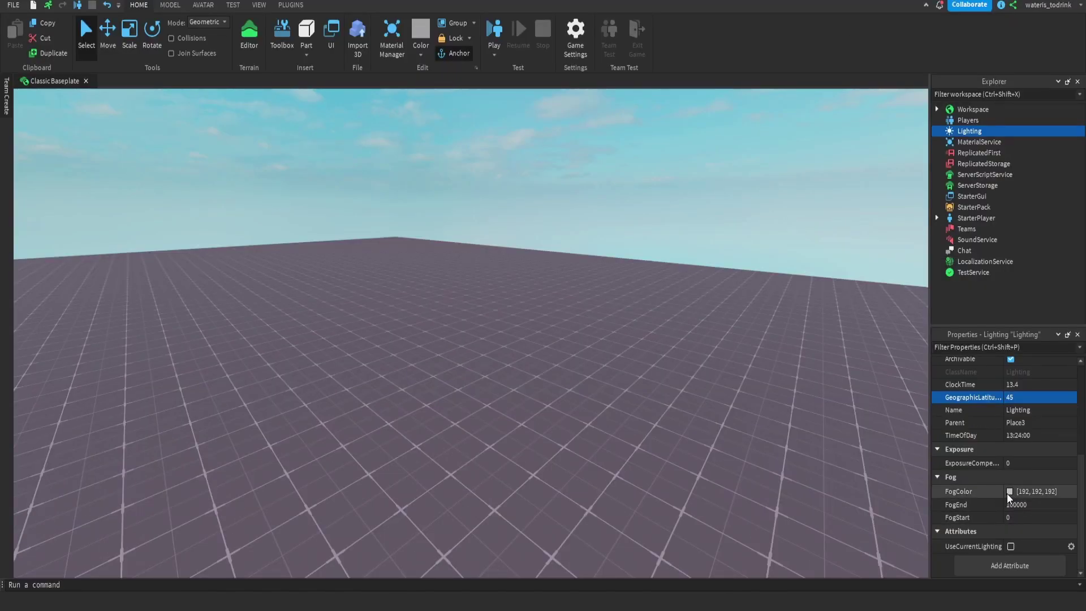
click(1009, 492)
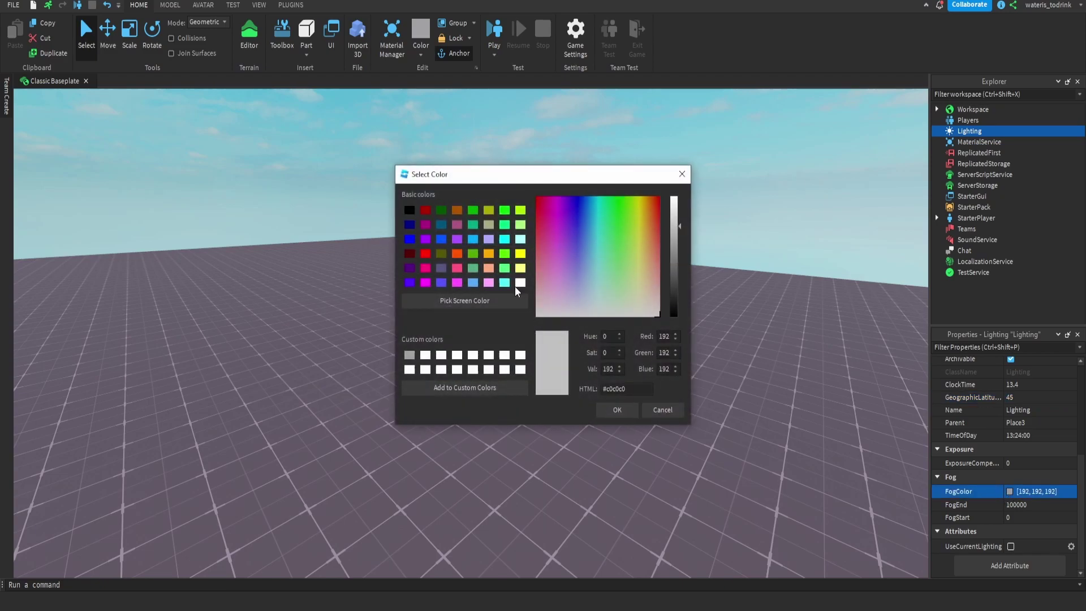
mouse_move(589, 288)
mouse_down()
mouse_move(577, 279)
mouse_move(582, 290)
mouse_up()
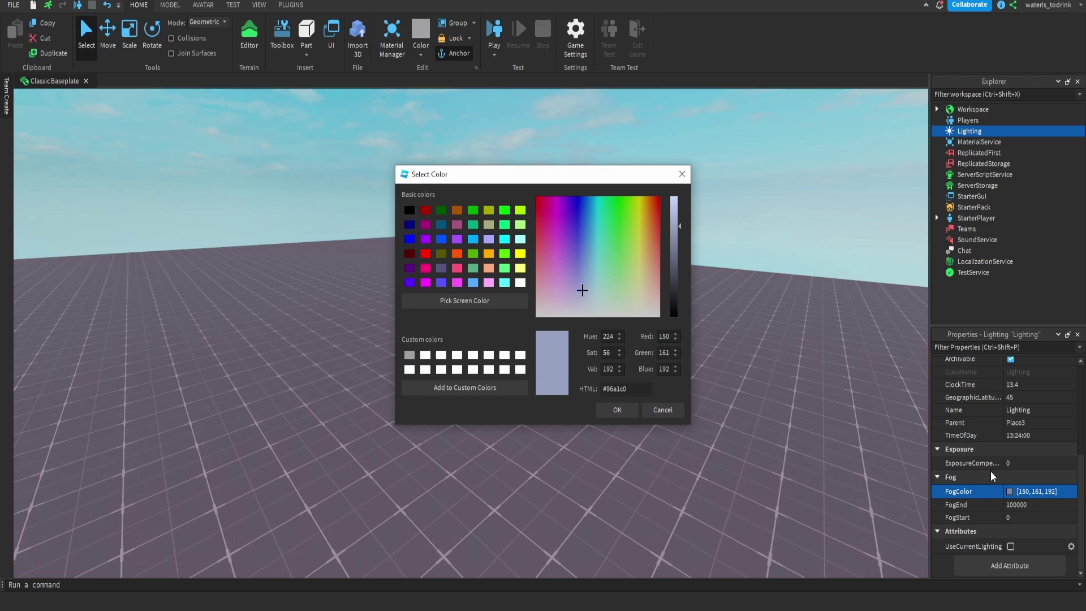
click(661, 410)
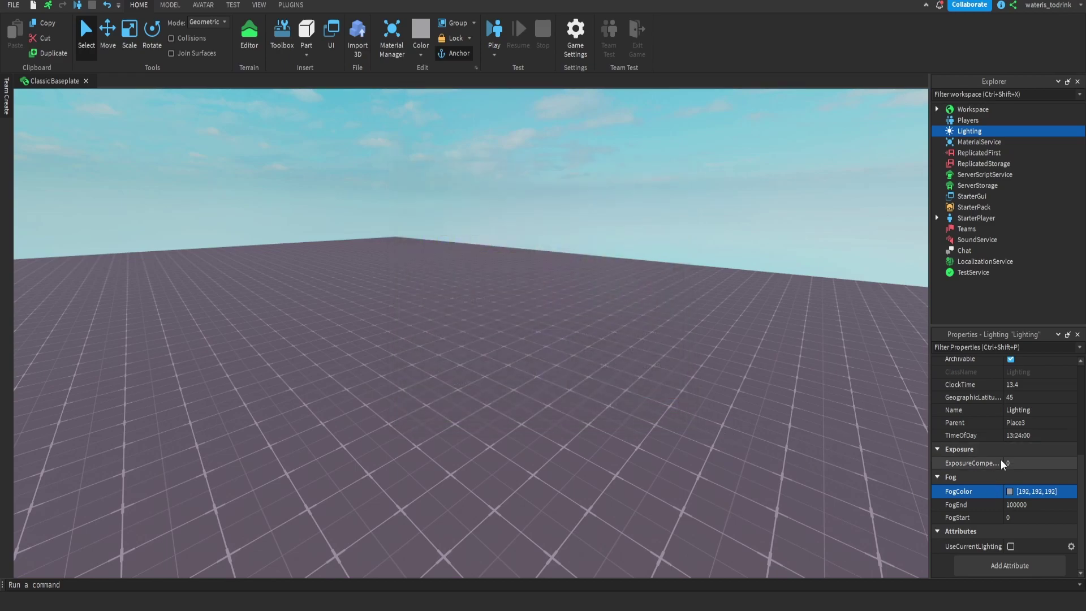
Try a FogEnd distance of 2500 for the Lighting fog
click(1046, 503)
text(2500)
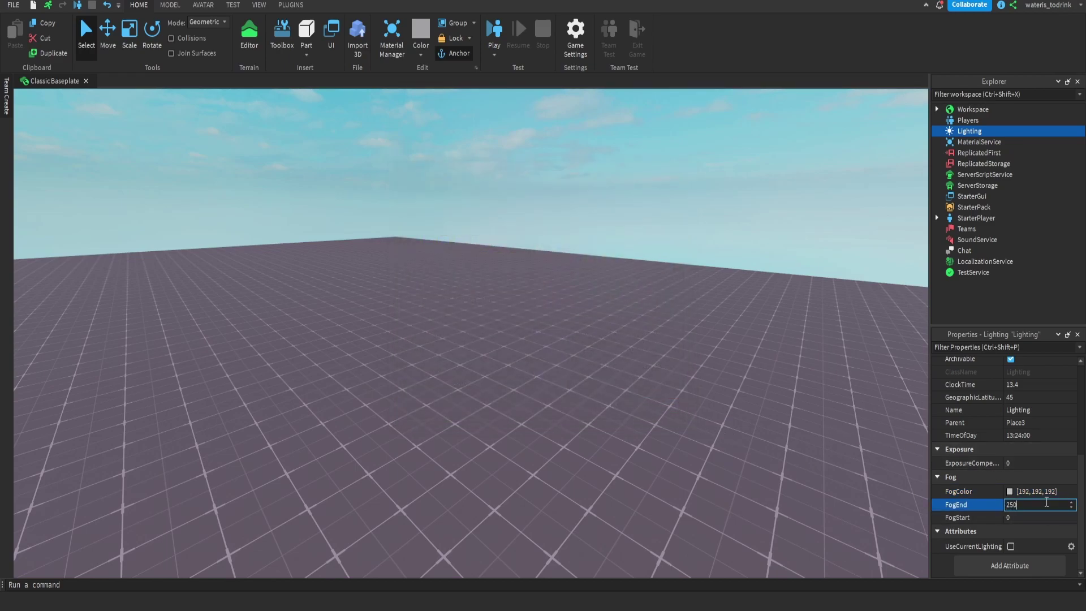
key(Return)
mouse_move(644, 352)
right_down()
mouse_move(661, 362)
mouse_move(630, 338)
right_up()
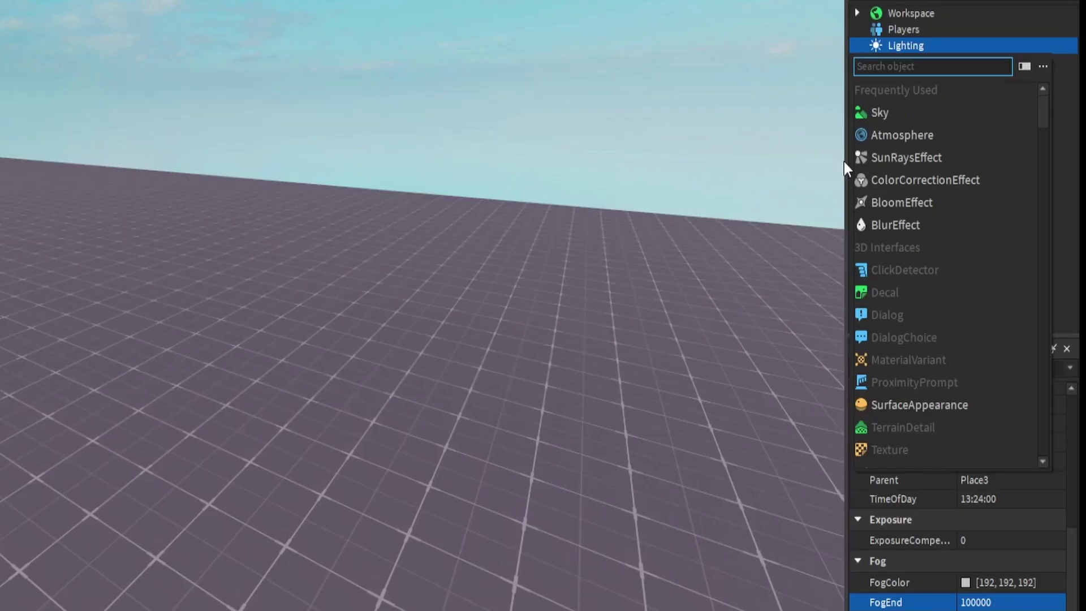
Add a ColorCorrectionEffect to Lighting and set its Contrast to 0.3
click(934, 178)
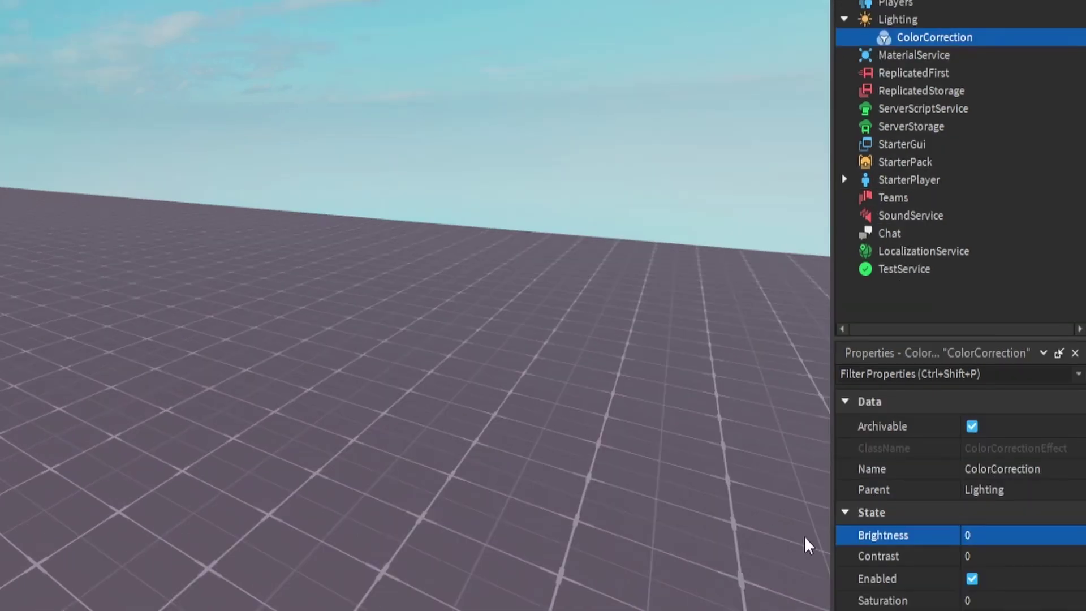
click(1009, 560)
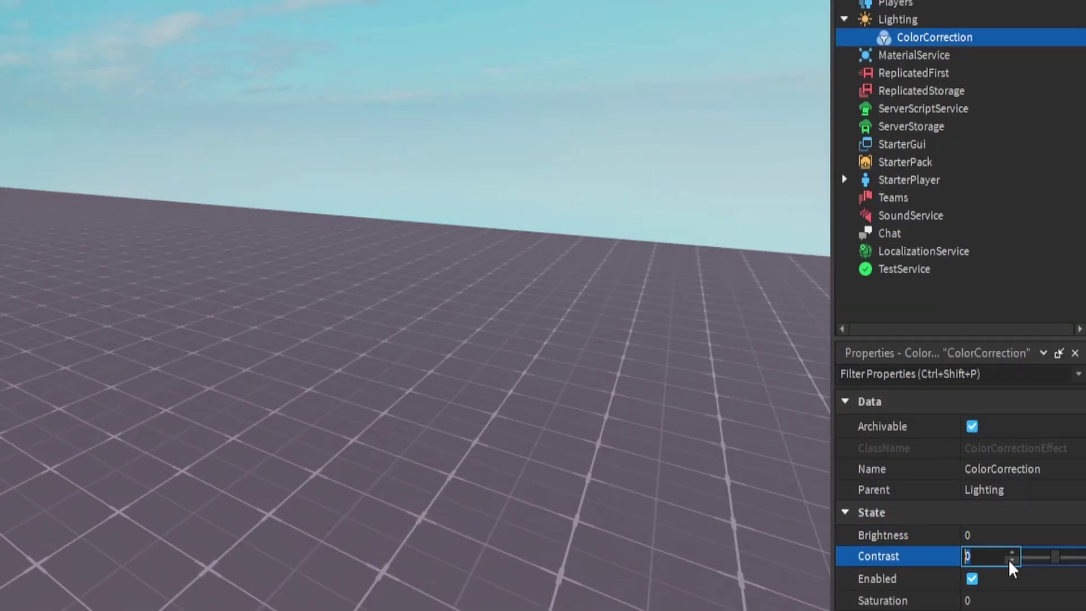
text(0.15)
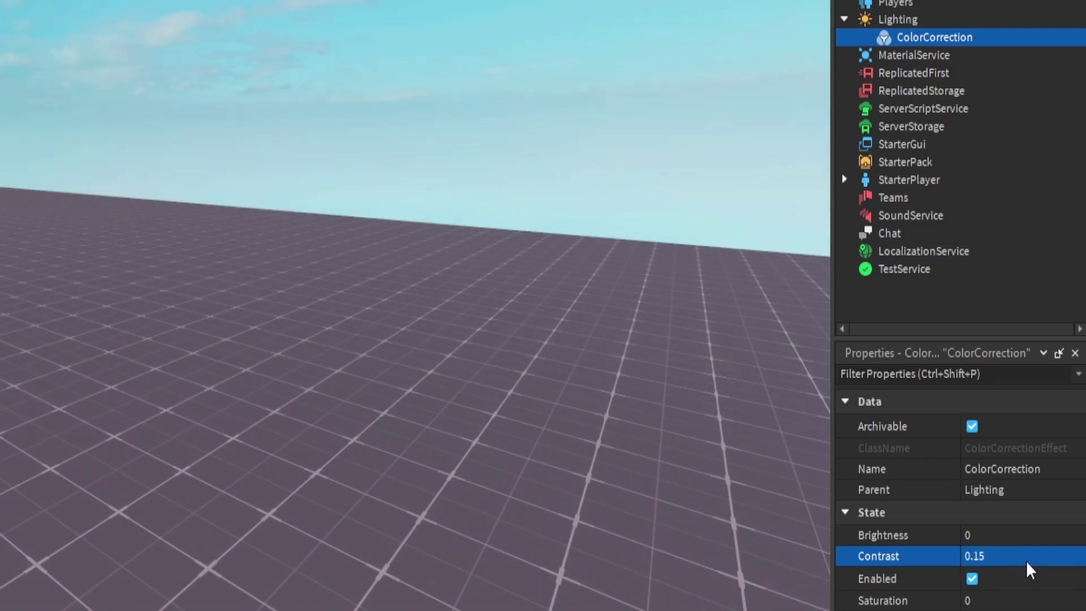
key(Return)
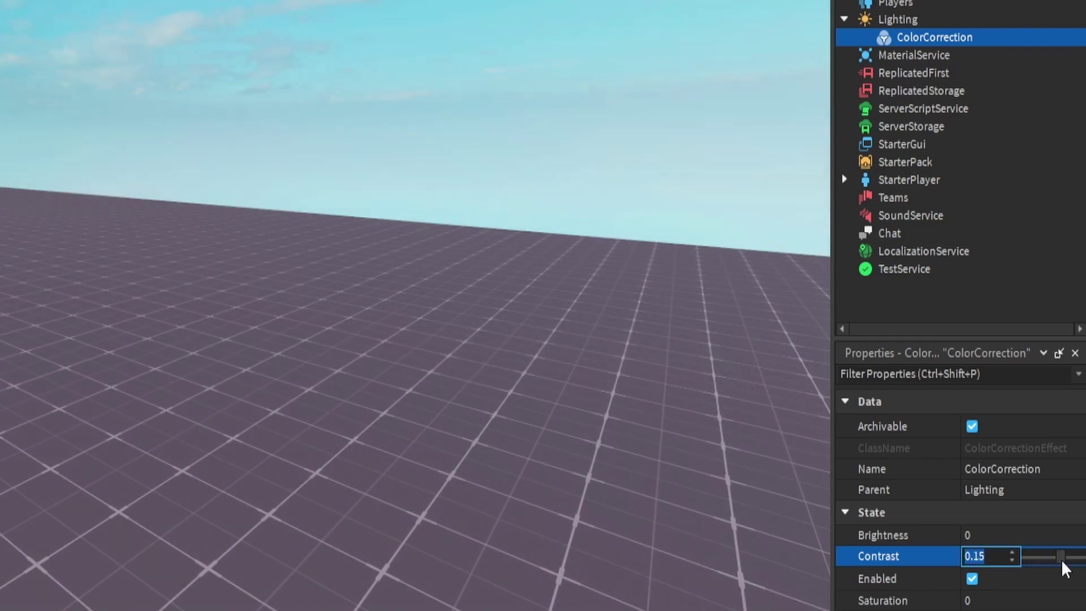
drag(1060, 557, 1064, 569)
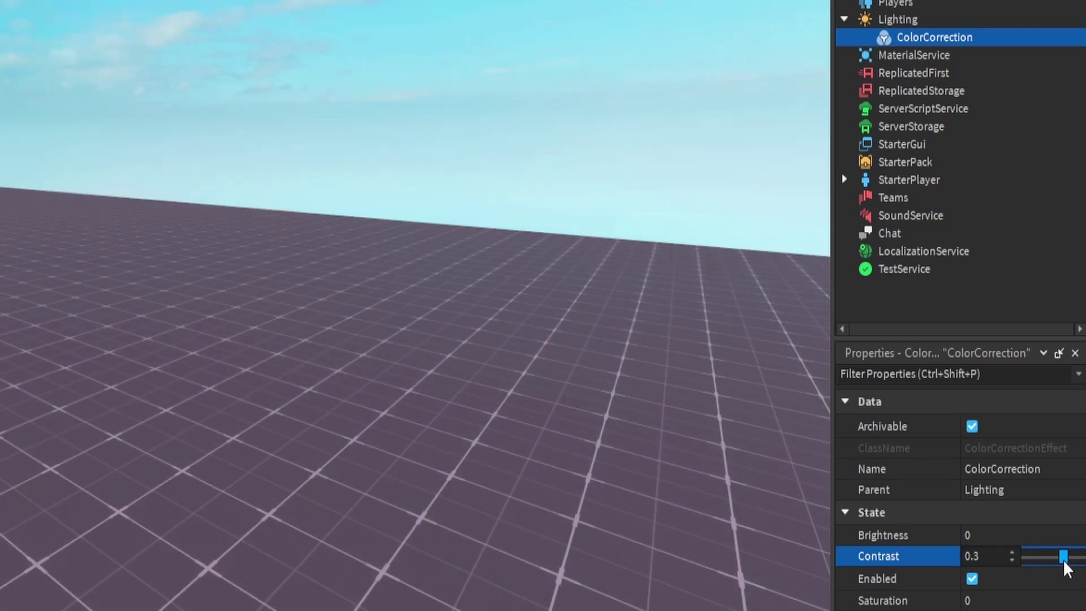
Set the ColorCorrection effect's Saturation to 0.15
click(978, 601)
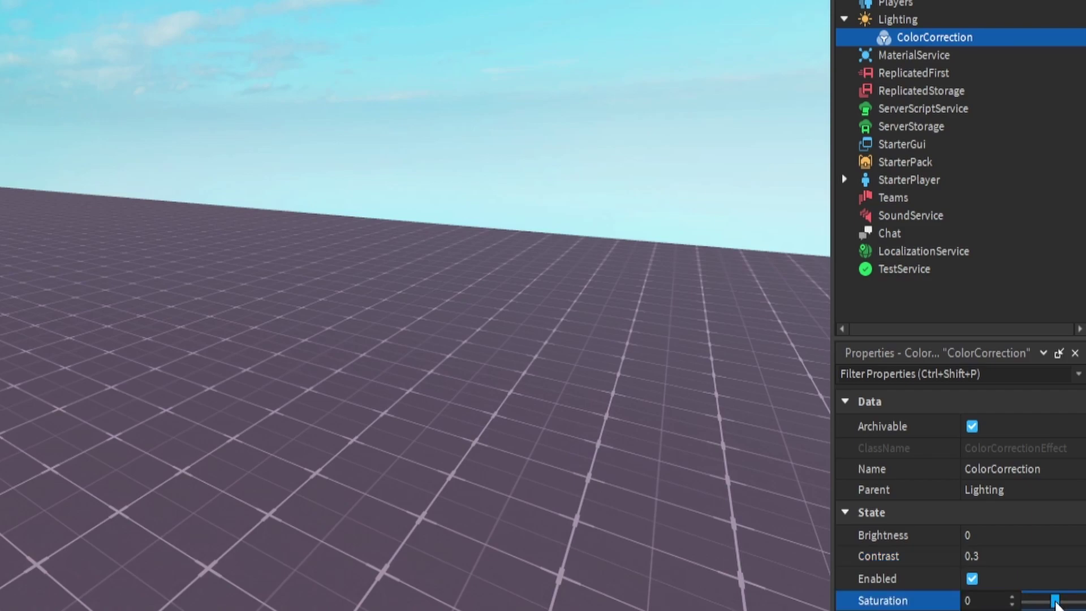
drag(1055, 604, 1061, 605)
click(1001, 599)
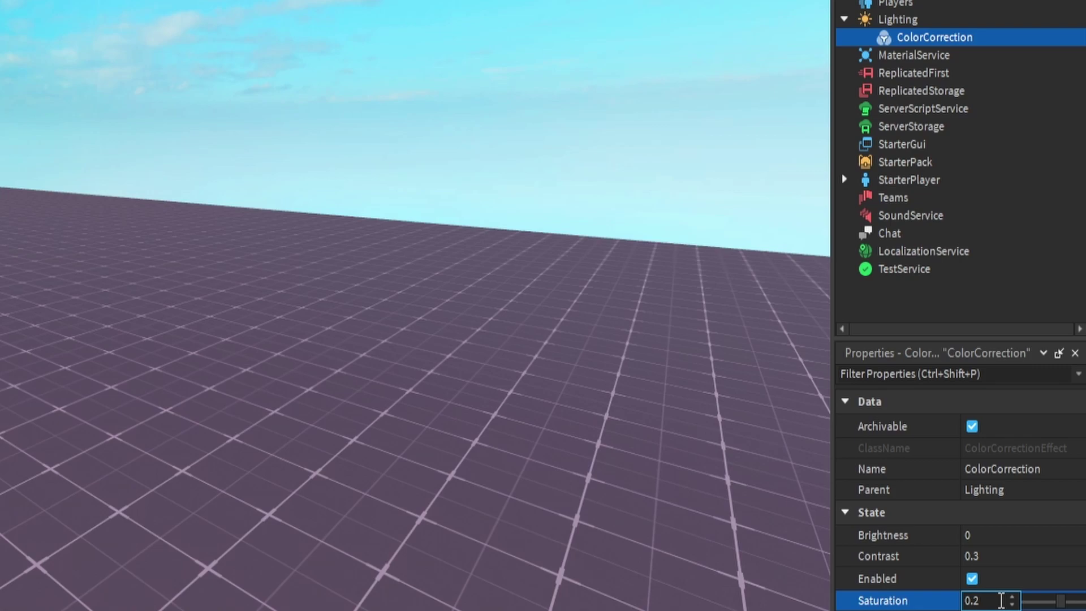
key(BackSpace)
text(15)
key(Return)
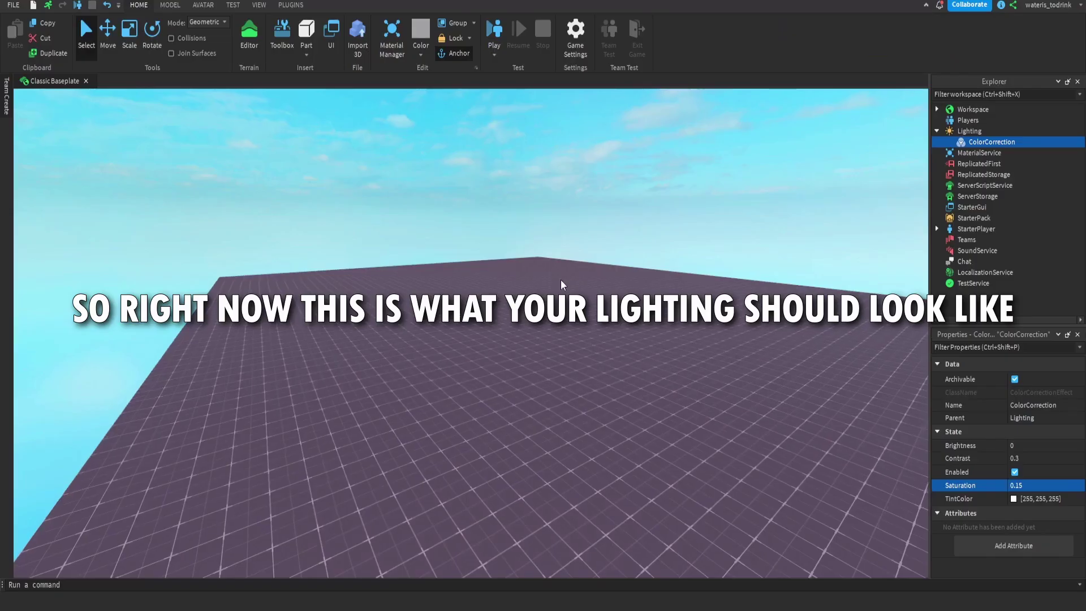
Examine the lighting and sky over the baseplate and around the three animal models from several angles
right_drag(547, 236, 547, 240)
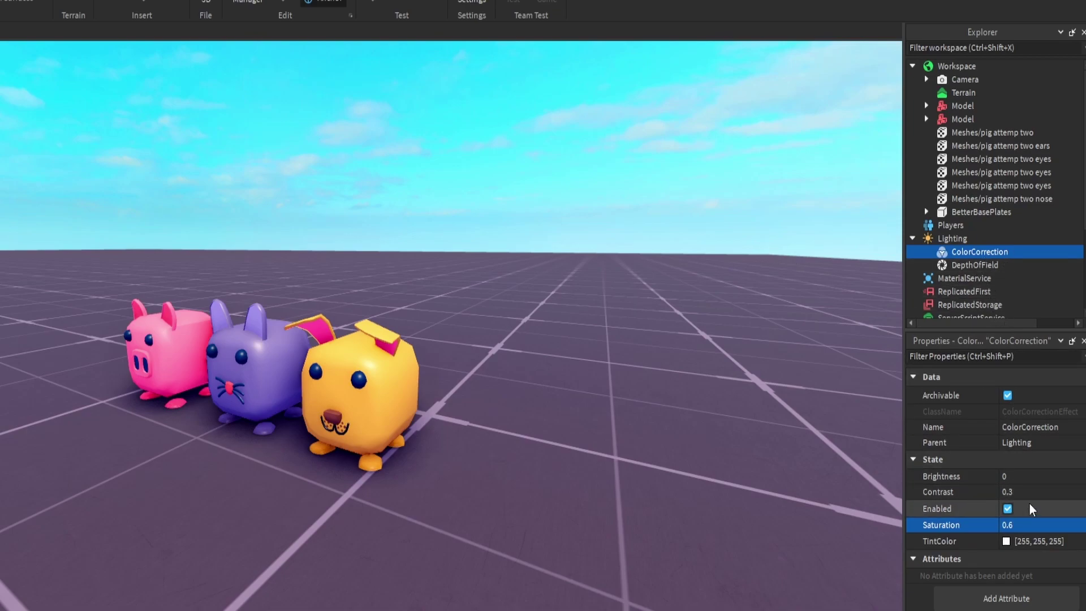
mouse_move(295, 318)
right_down()
mouse_move(306, 324)
mouse_move(298, 316)
right_up()
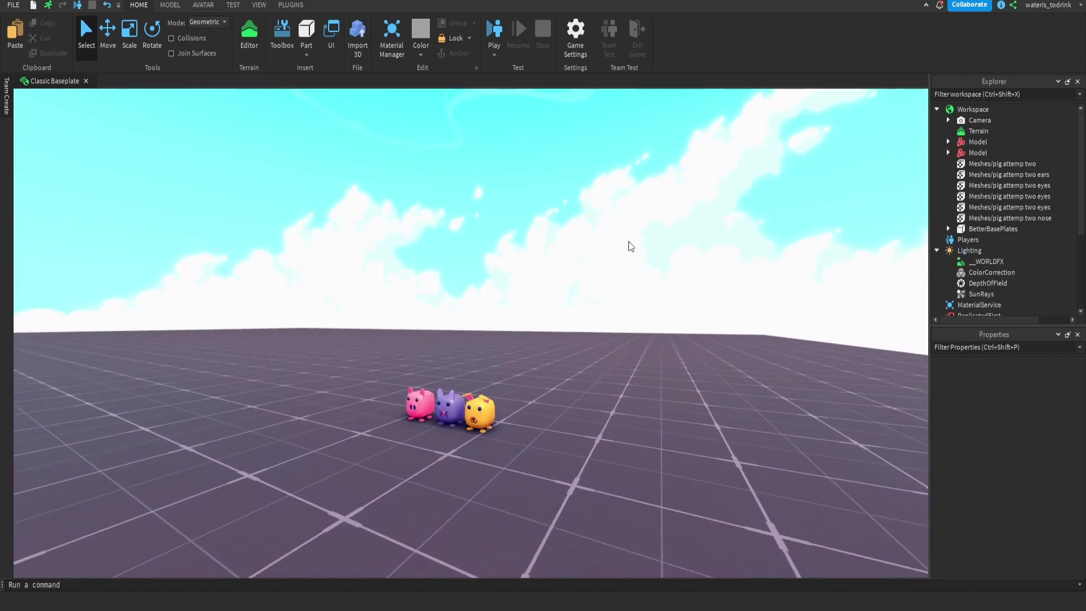
right_drag(548, 274, 535, 287)
scroll(502, 389, down, 2)
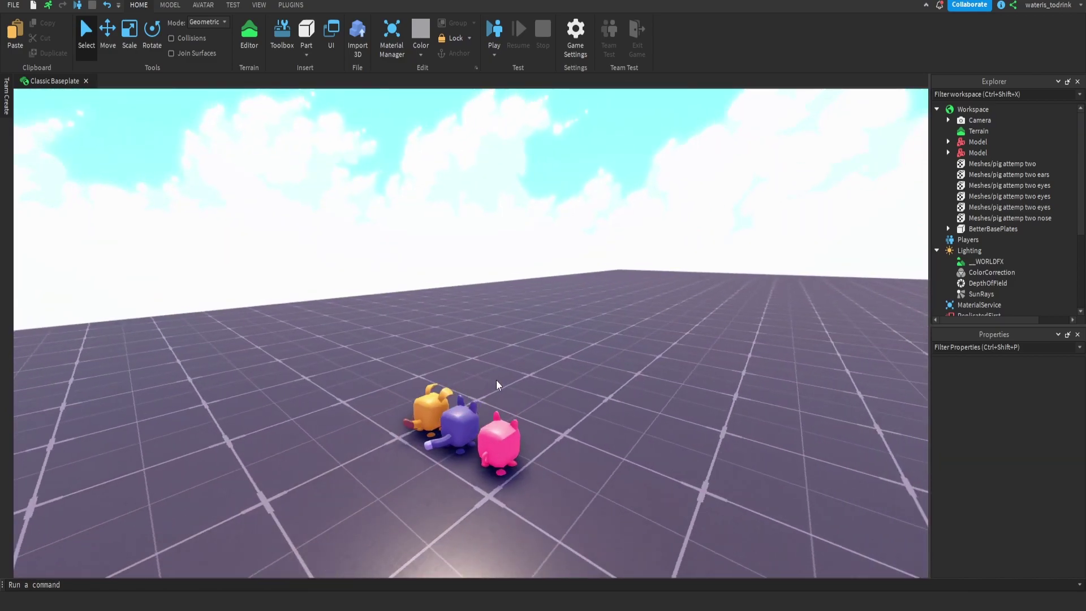
right_drag(262, 175, 318, 188)
scroll(318, 188, down, 2)
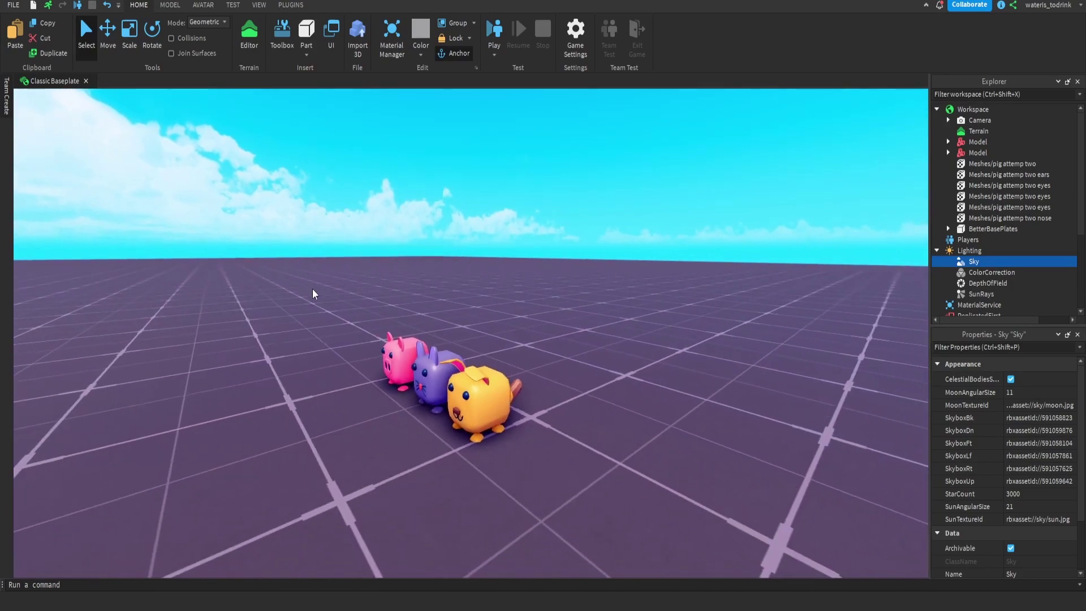
right_drag(313, 289, 312, 288)
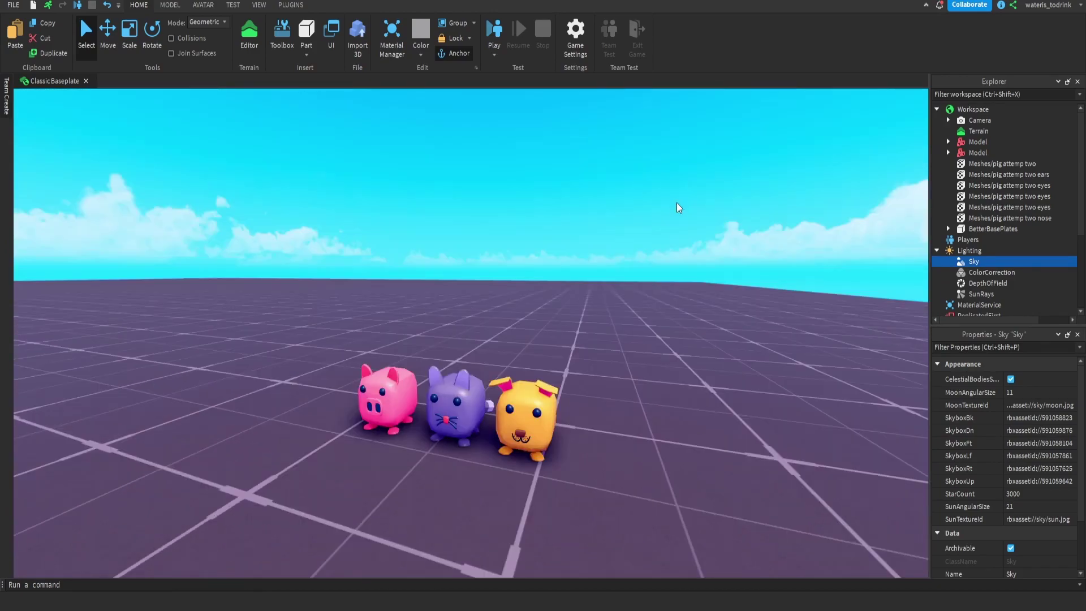